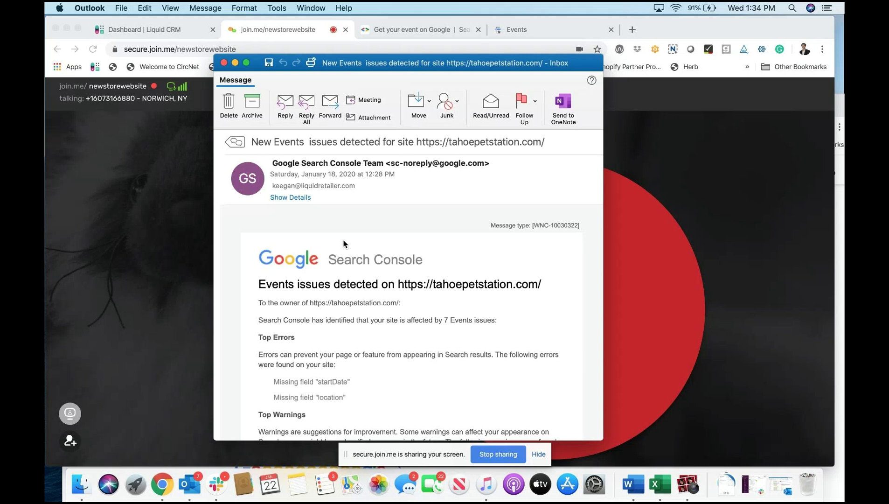
# Read through the Search Console email about Events issues, covering the top errors, the top warnings and the fix link
pyautogui.scroll(-3, 403, 276)
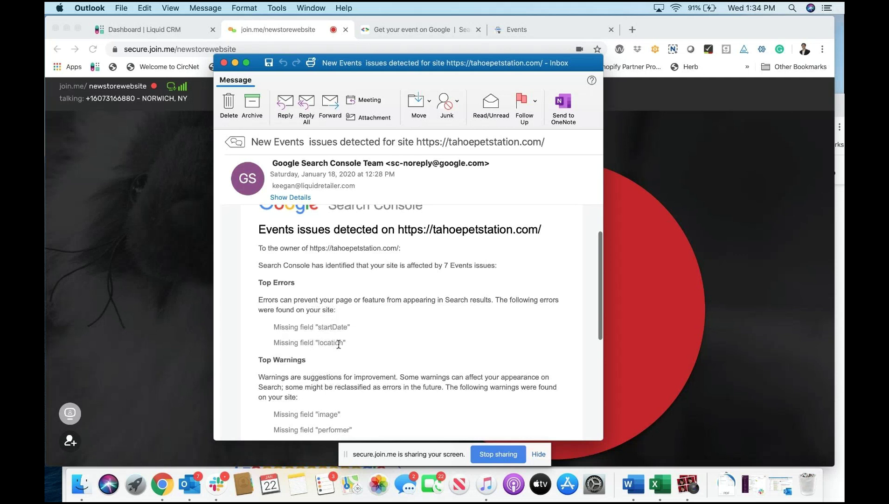
pyautogui.scroll(-5, 339, 343)
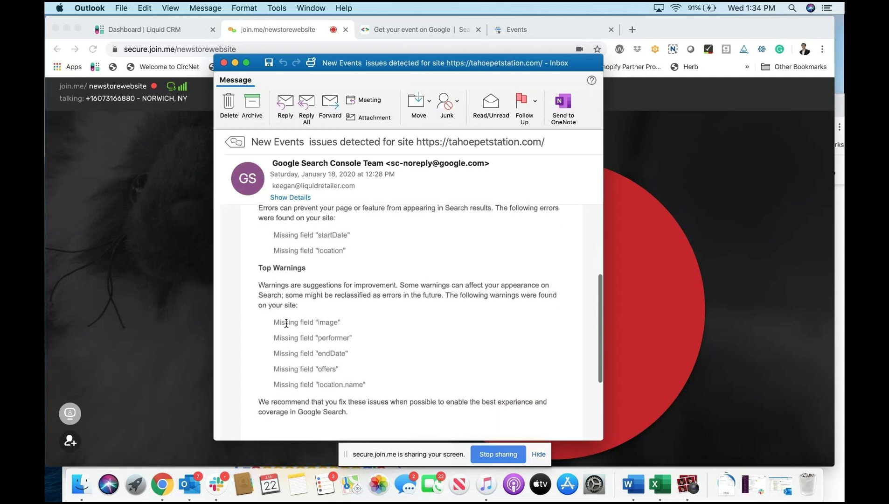
pyautogui.scroll(-5, 353, 348)
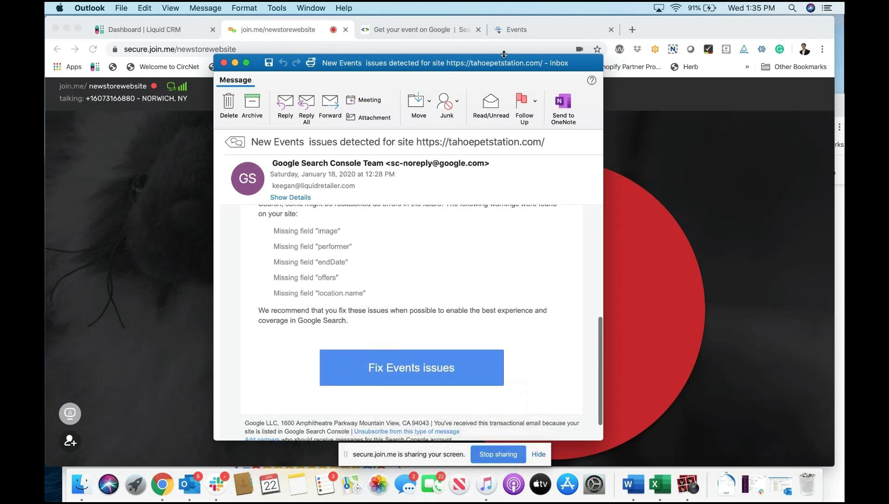
# Switch to the Search Console Events report in Chrome and review its error chart and issue details
pyautogui.click(512, 32)
pyautogui.scroll(5, 508, 325)
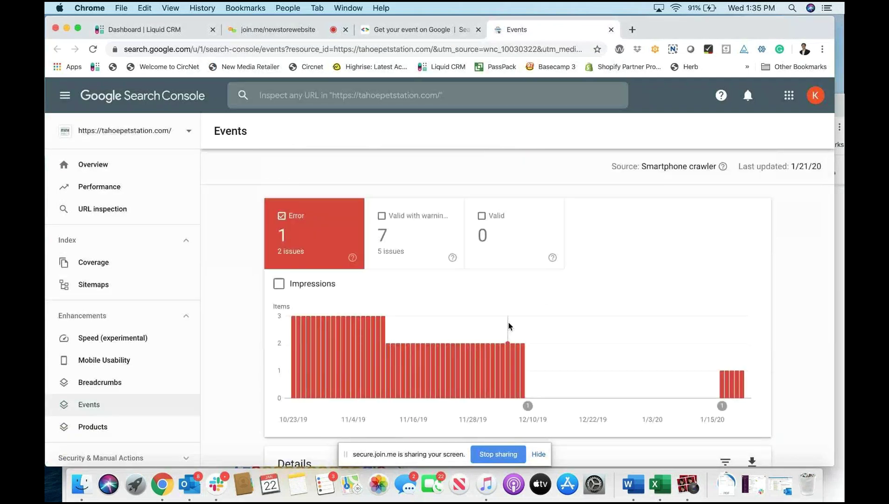
pyautogui.scroll(-1, 464, 287)
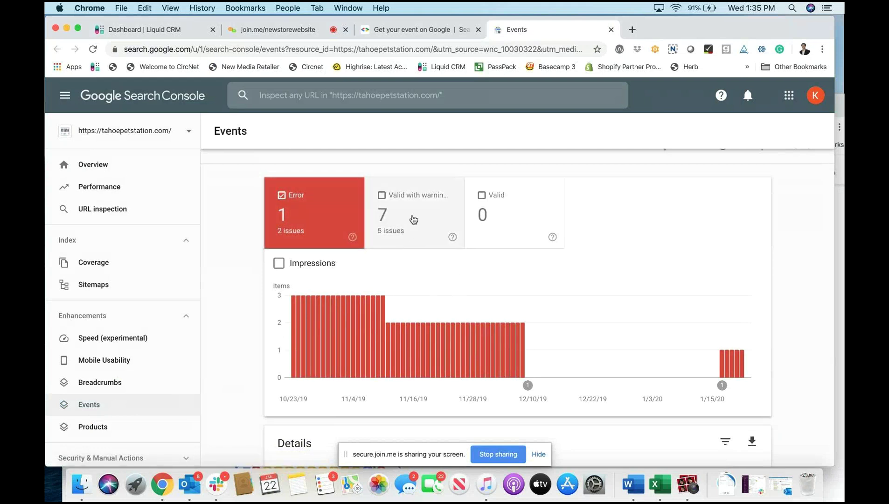
pyautogui.scroll(-5, 391, 292)
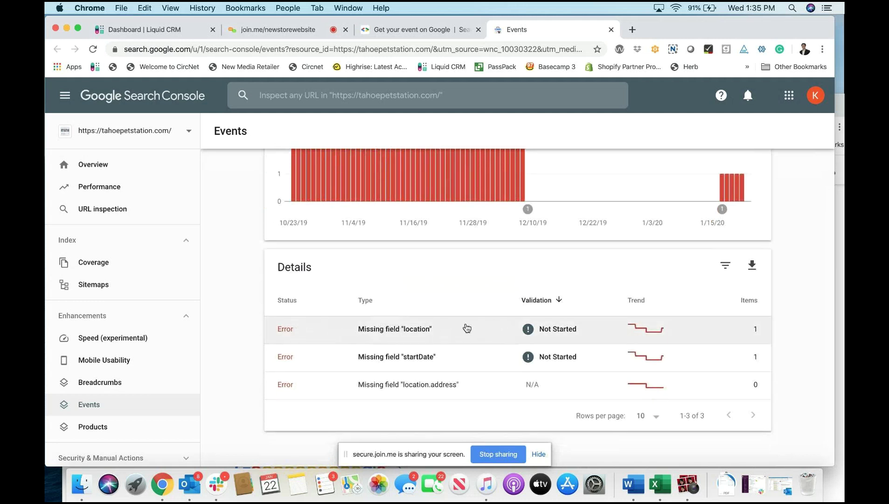
# Open the Missing field "location" error and examine its affected items and example URL
pyautogui.click(467, 329)
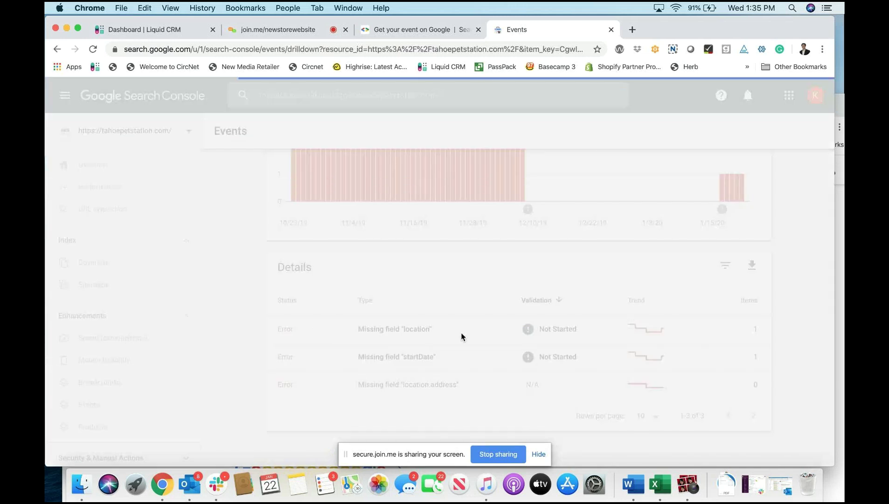
pyautogui.scroll(-5, 463, 333)
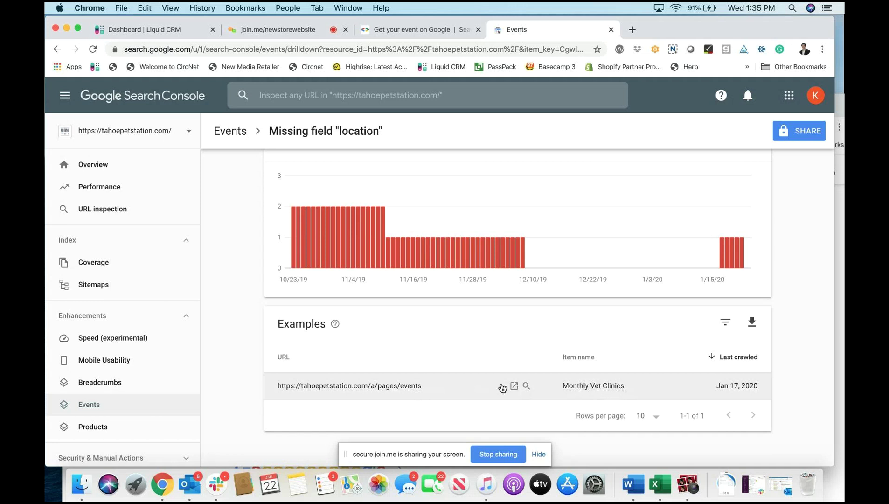
pyautogui.scroll(5, 498, 389)
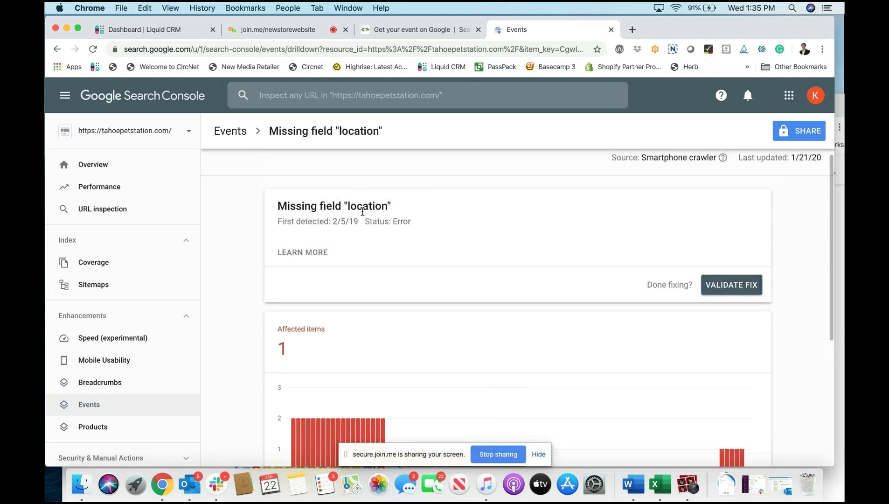
pyautogui.scroll(-2, 364, 215)
pyautogui.scroll(-4, 364, 215)
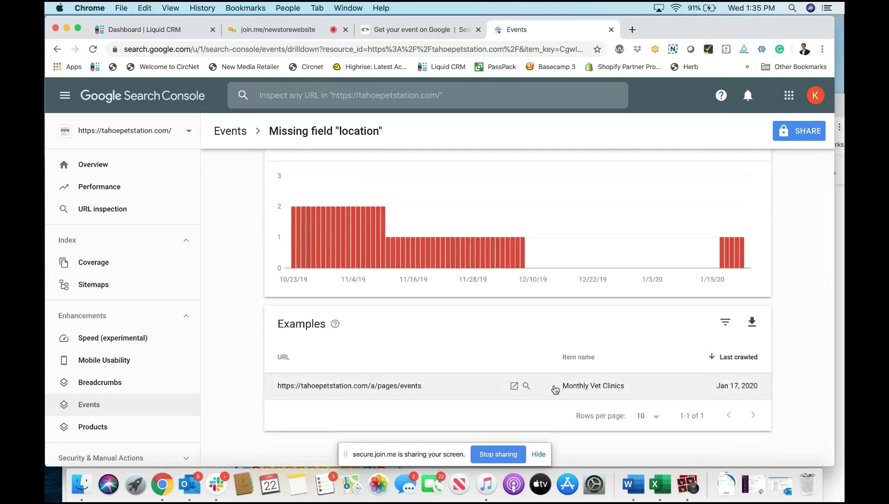
# Open the affected tahoepetstation.com events page and check the event listings for their dates, times and location labels
pyautogui.click(514, 386)
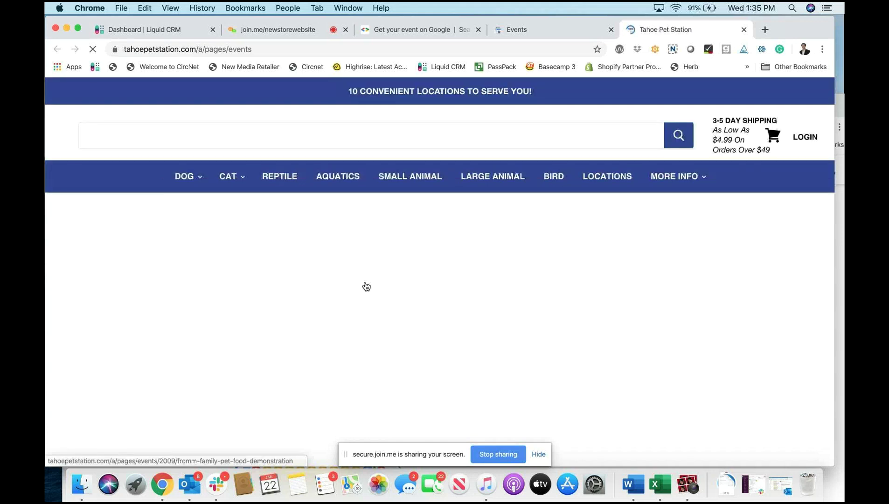
pyautogui.scroll(-3, 376, 283)
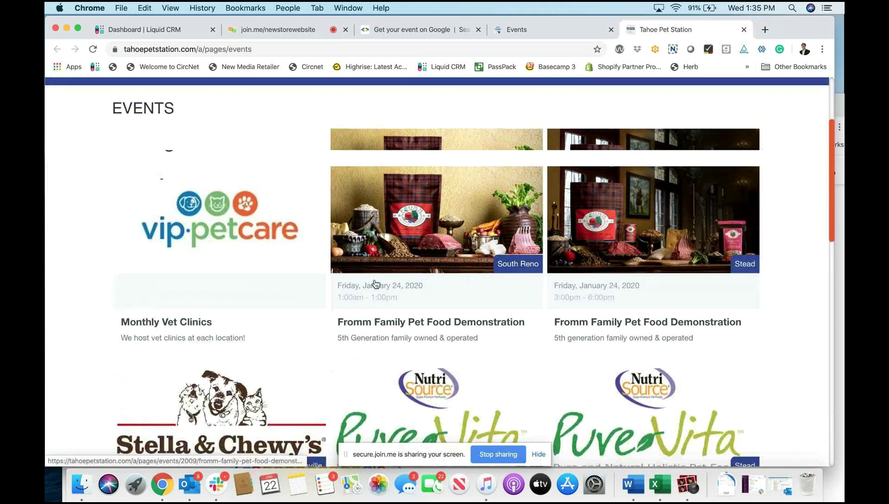
pyautogui.scroll(-1, 457, 254)
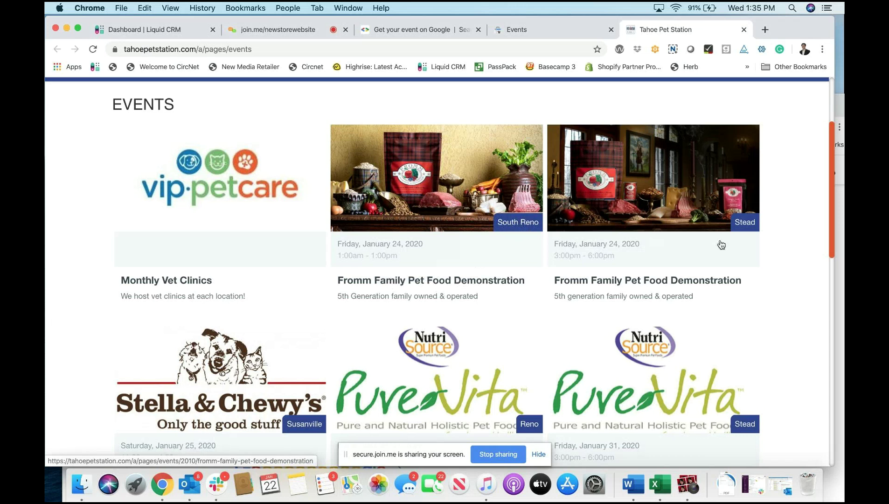
pyautogui.scroll(-1, 721, 244)
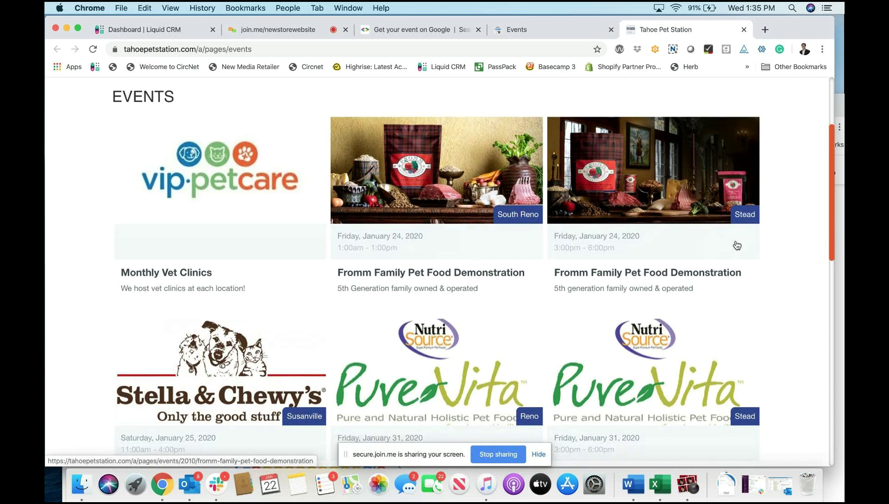
pyautogui.scroll(-1, 731, 224)
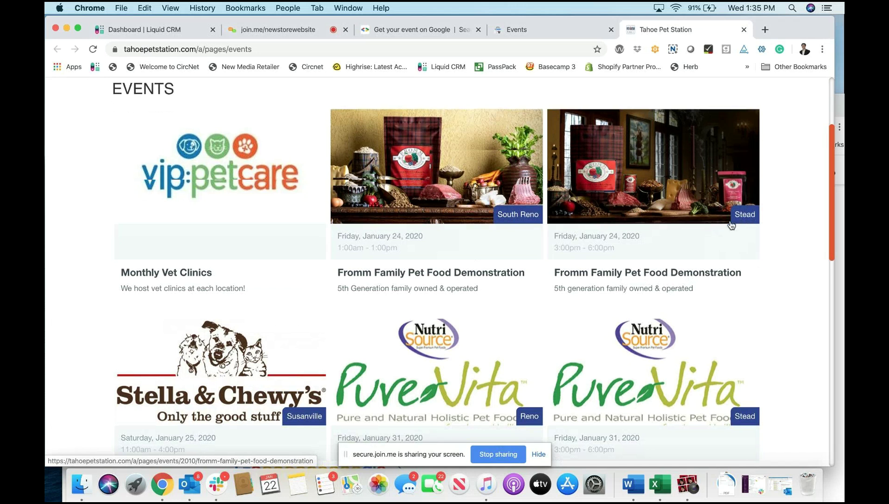
pyautogui.scroll(-3, 732, 225)
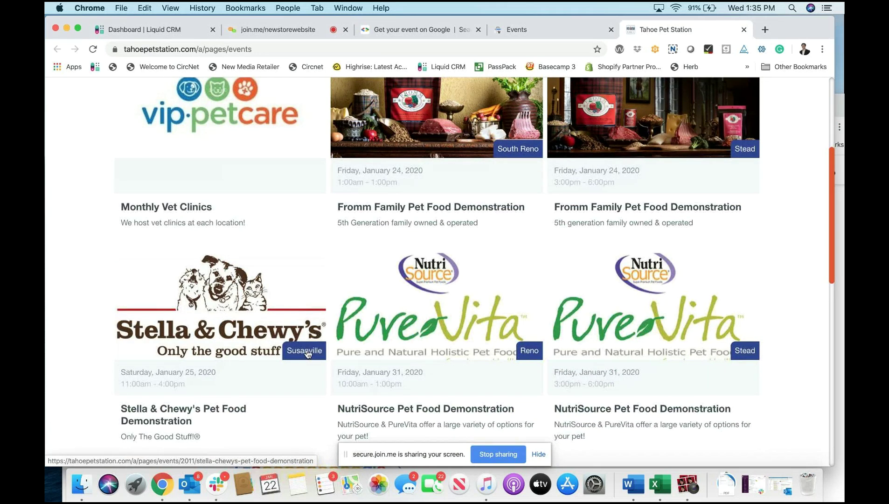
pyautogui.scroll(3, 195, 258)
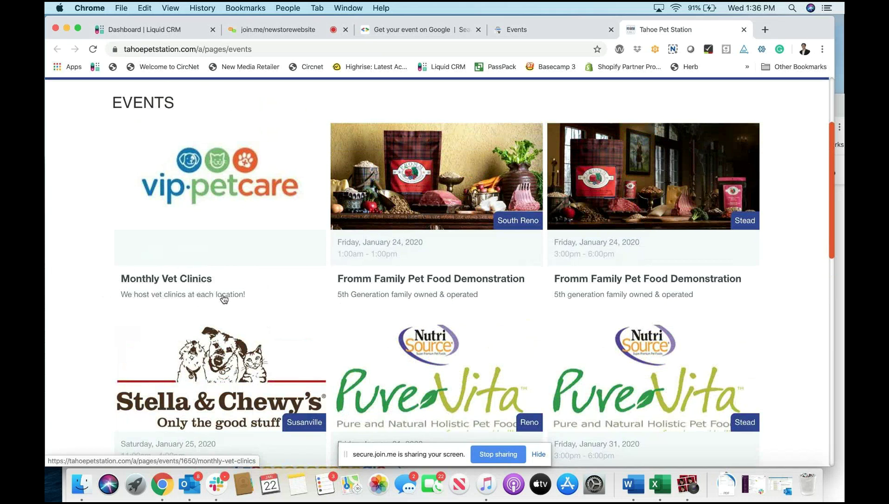
pyautogui.scroll(2, 229, 299)
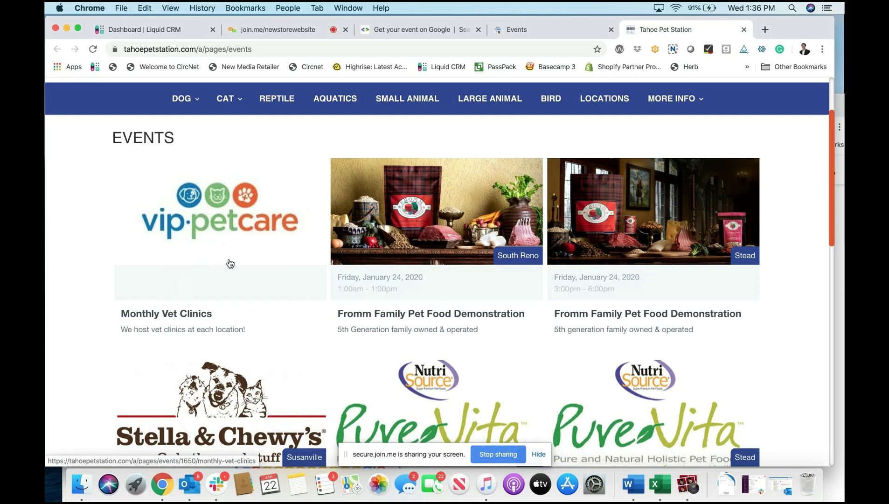
# Compare the flagged Monthly Vet Clinics example with its listing on the store's events page, and return to the Events issue overview
pyautogui.click(532, 36)
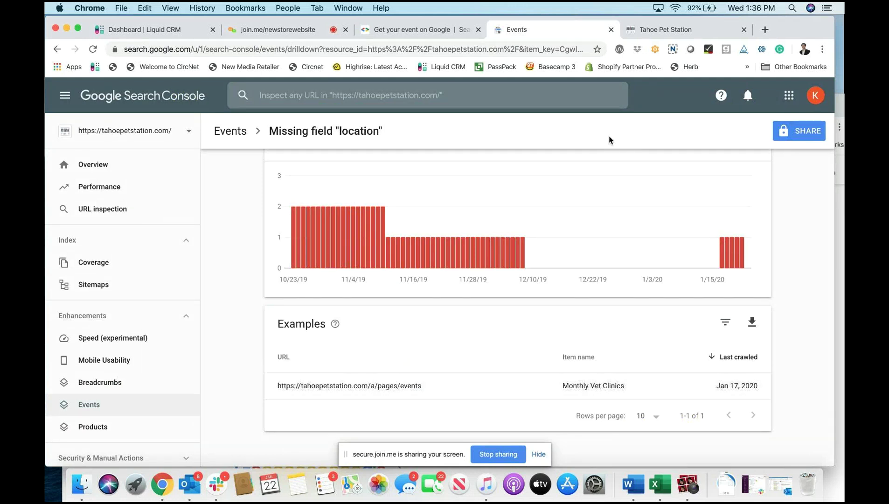
pyautogui.click(644, 30)
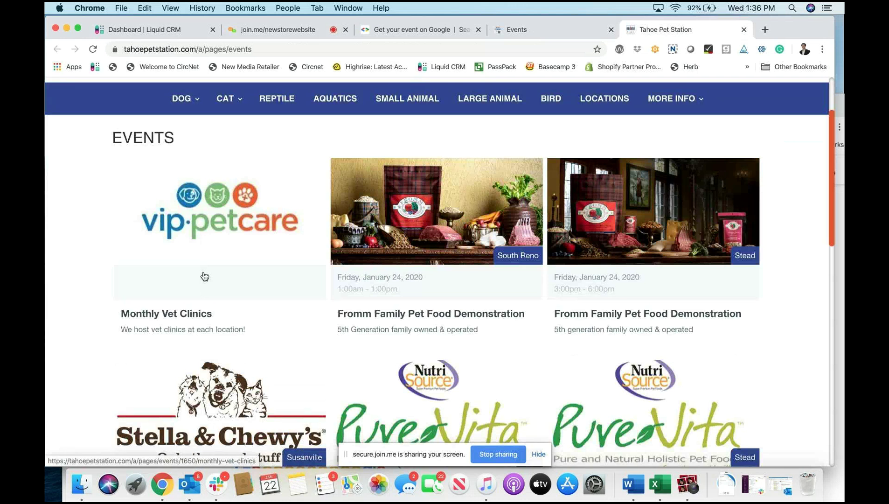
pyautogui.click(516, 29)
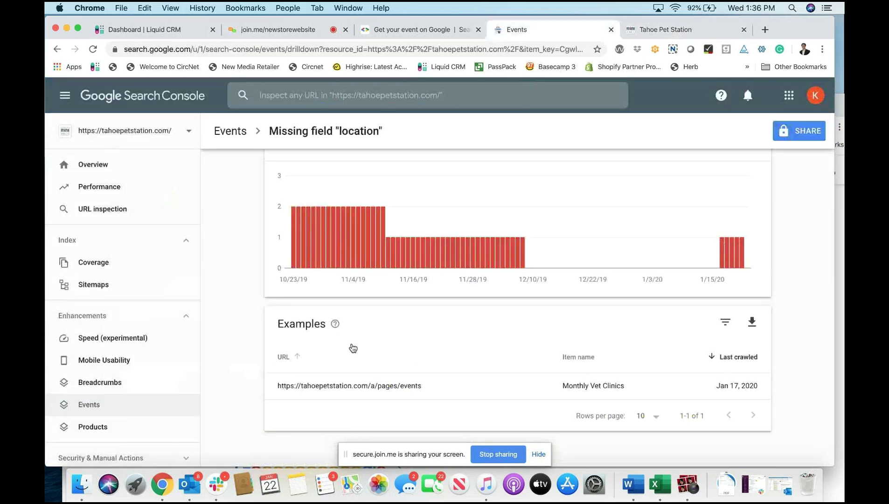
pyautogui.scroll(3, 355, 345)
pyautogui.moveTo(386, 344)
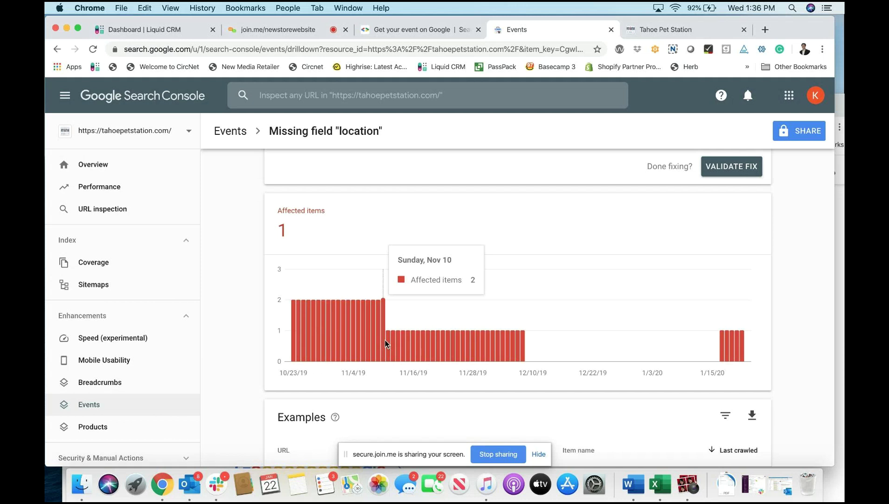
pyautogui.scroll(-2, 385, 340)
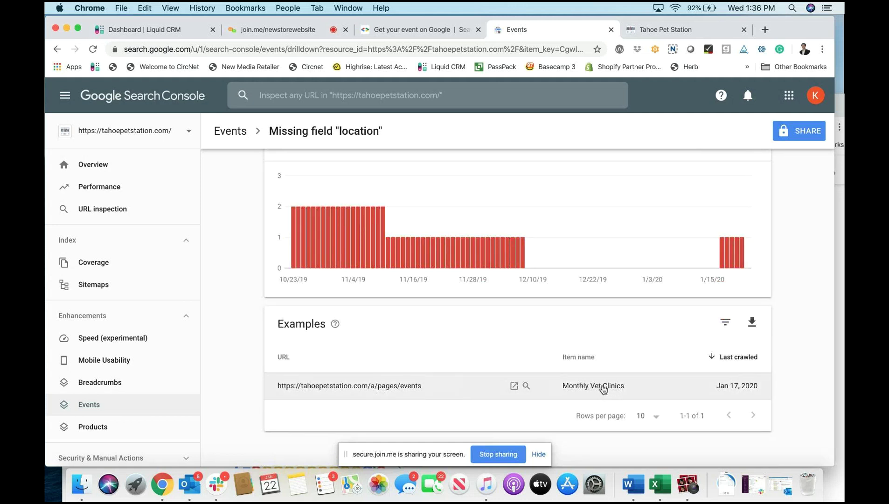
pyautogui.click(663, 29)
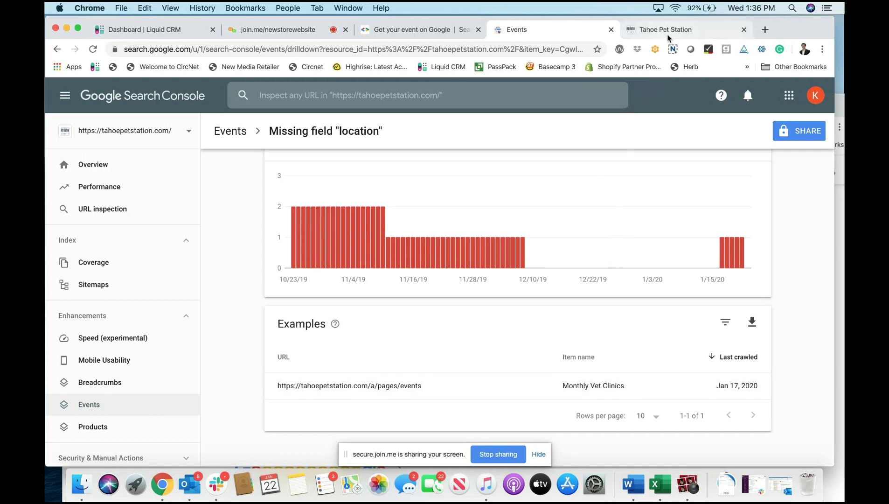
pyautogui.click(491, 35)
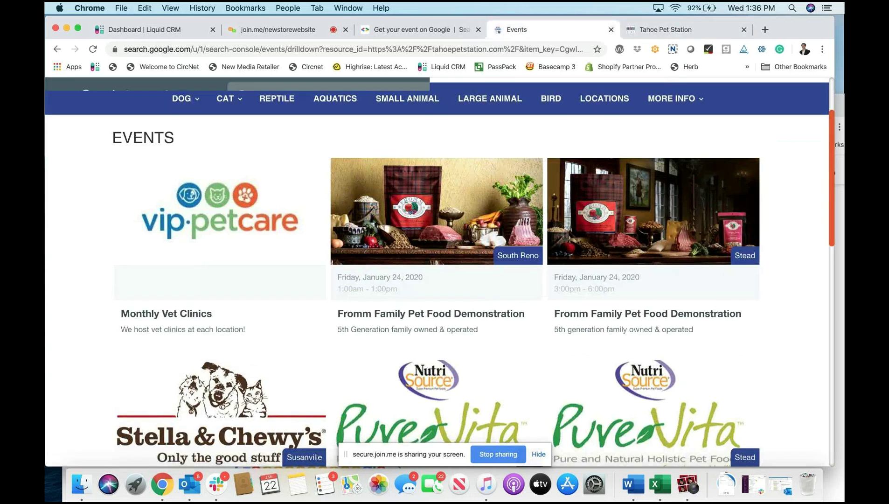
pyautogui.click(57, 49)
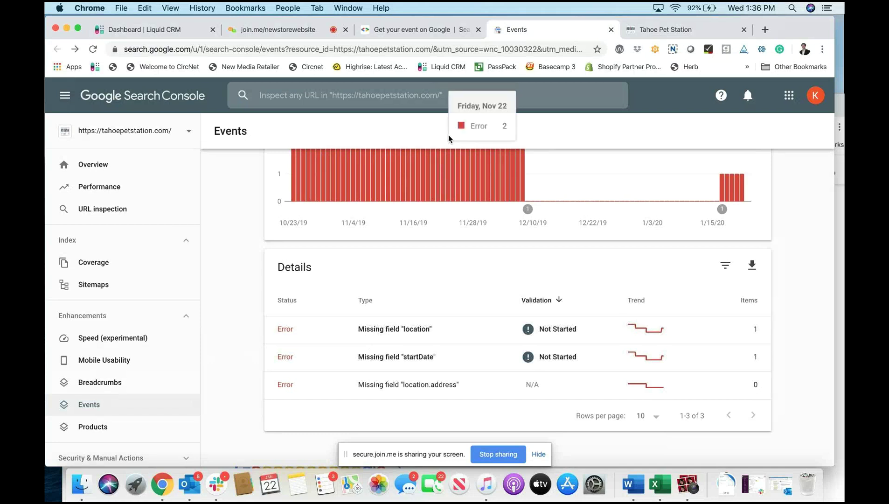
# Consult Google's Event structured data documentation for the required location and startDate properties
pyautogui.click(425, 32)
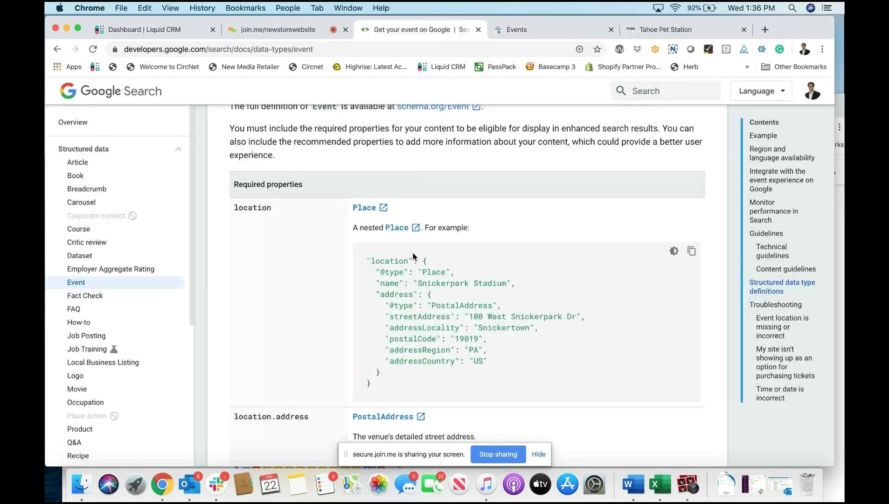
pyautogui.scroll(1, 219, 273)
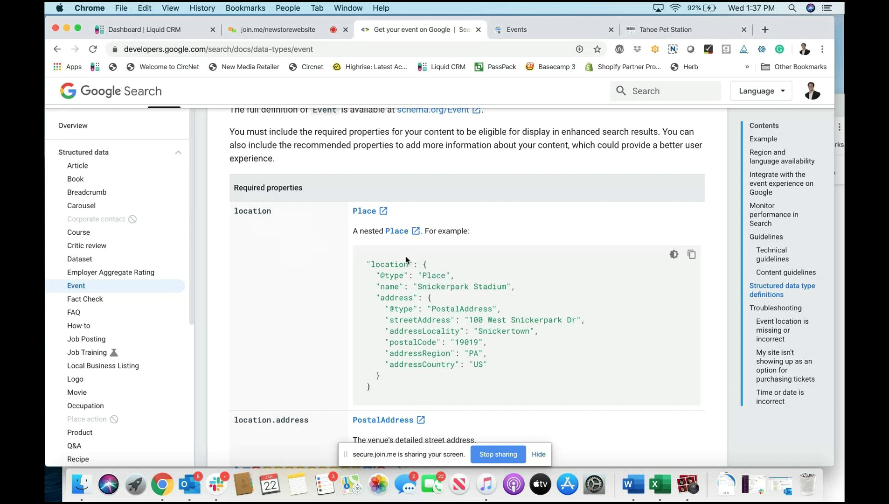
pyautogui.scroll(-10, 408, 276)
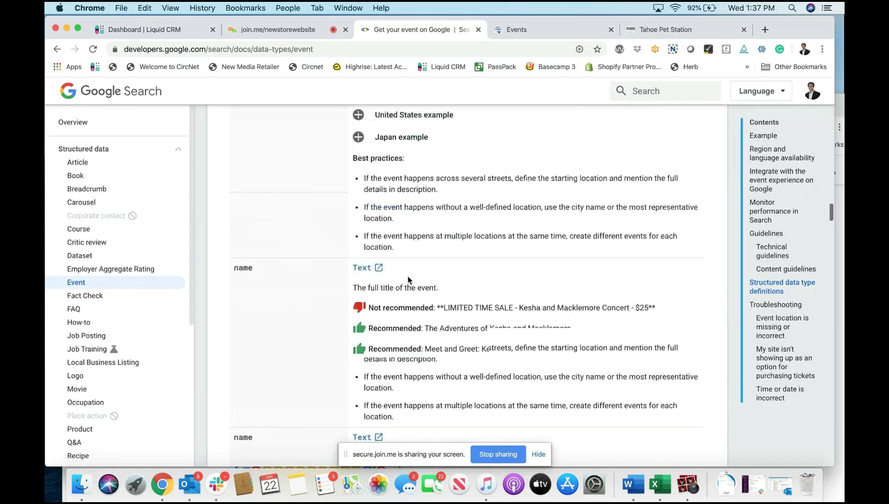
pyautogui.scroll(7, 408, 278)
pyautogui.scroll(-15, 408, 280)
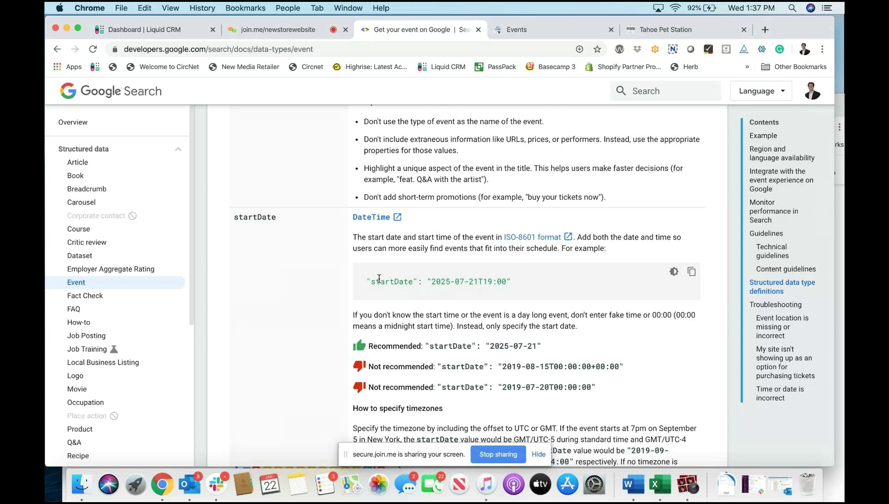
pyautogui.scroll(10, 387, 284)
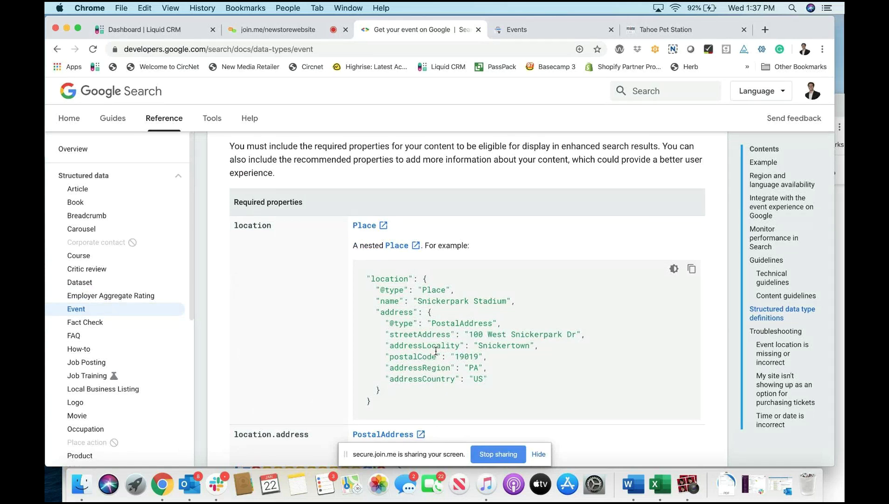
# Recheck the Monthly Vet Clinics listing on the store's events page against the errors in the Search Console Events report
pyautogui.click(512, 36)
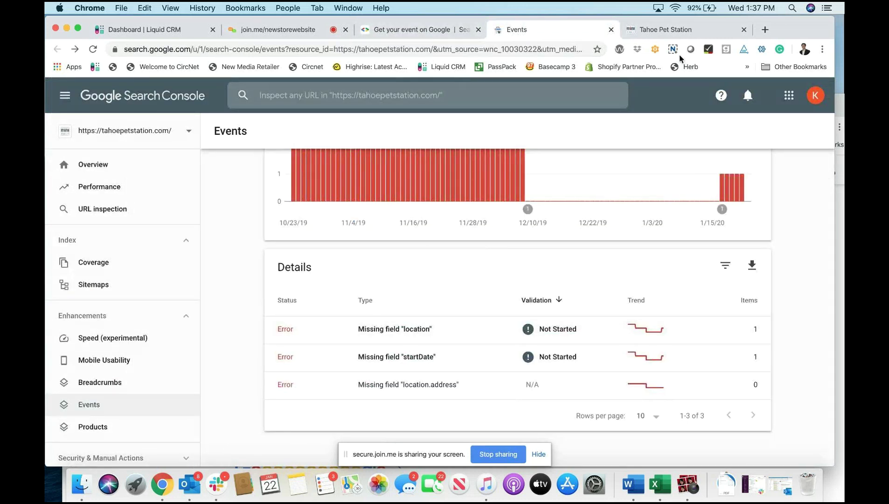
pyautogui.click(672, 33)
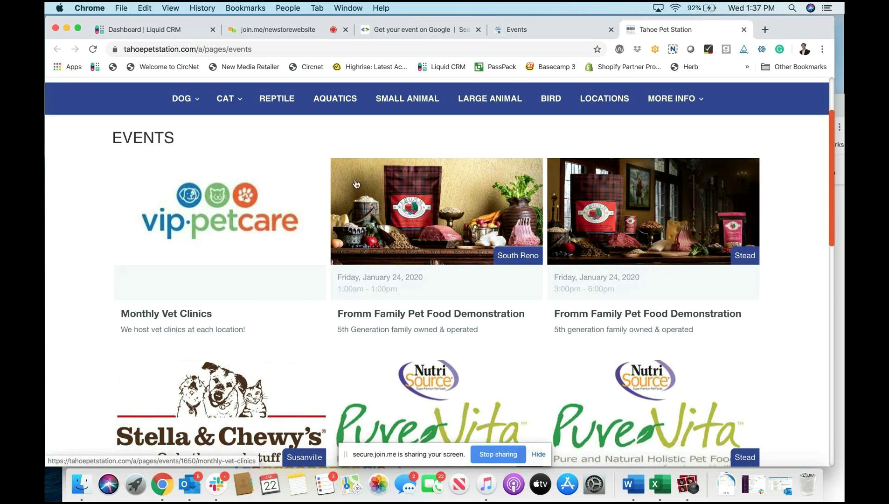
pyautogui.click(513, 30)
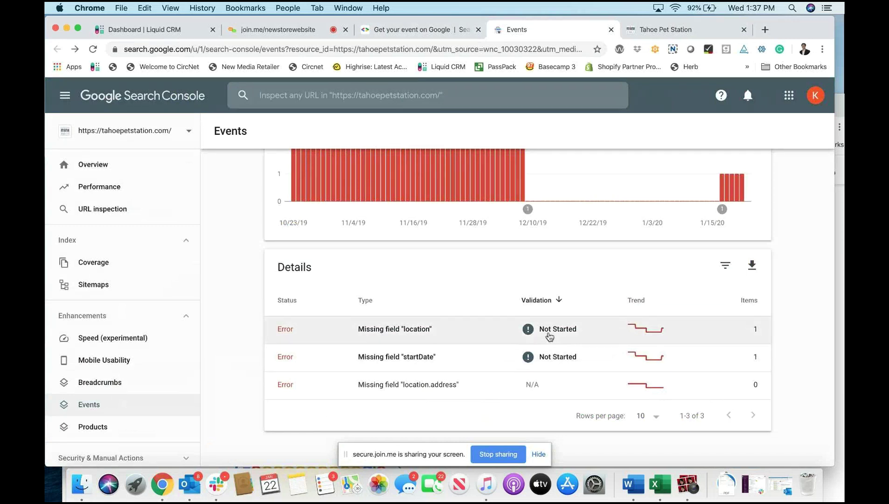
pyautogui.scroll(2, 551, 335)
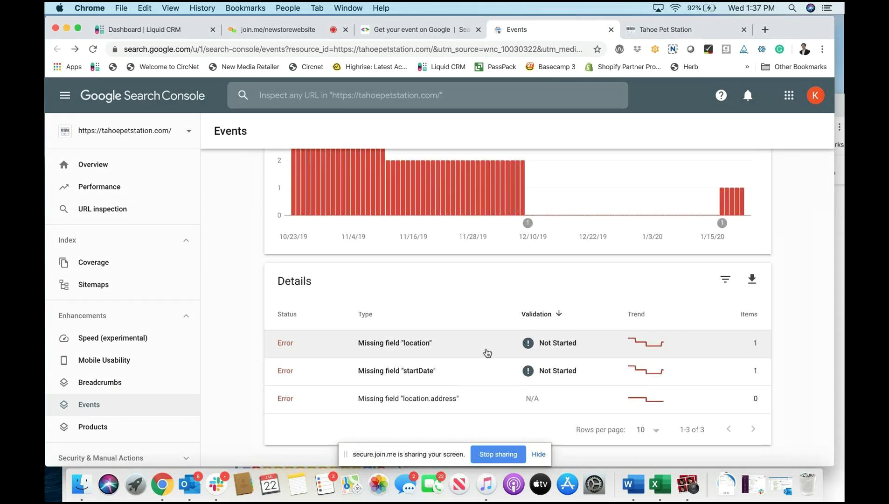
# Review the example location, address and startDate markup in Google's Event structured data documentation
pyautogui.click(390, 31)
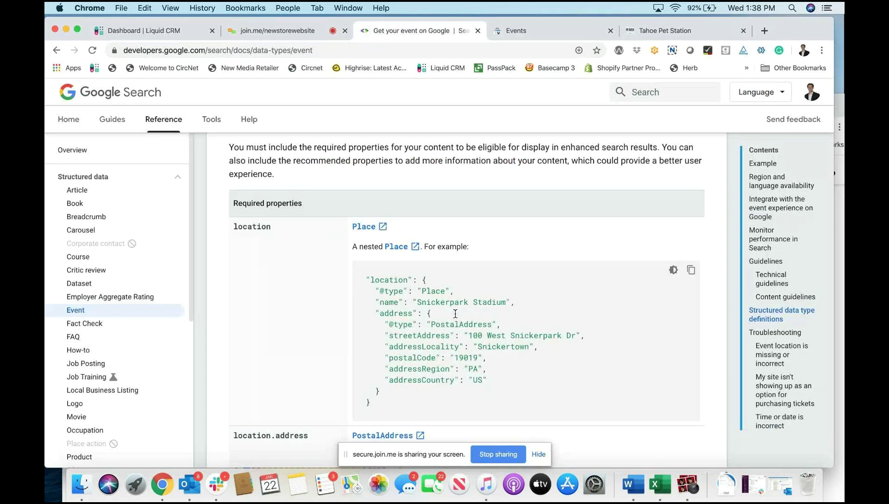
pyautogui.scroll(-10, 465, 357)
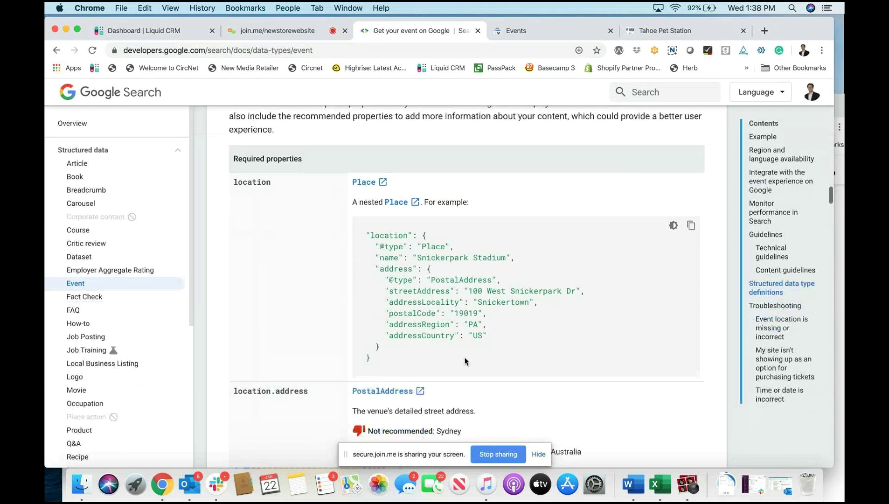
pyautogui.scroll(-8, 465, 360)
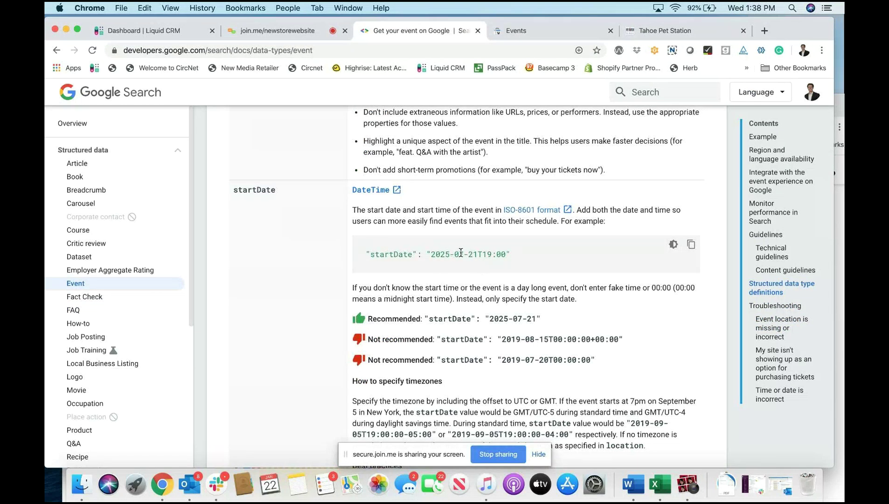
# Revisit the Tahoe Pet Station events page and return to the list of Events errors in Search Console
pyautogui.click(693, 32)
pyautogui.click(570, 38)
pyautogui.scroll(4, 546, 236)
pyautogui.scroll(-2, 549, 235)
pyautogui.scroll(-3, 549, 235)
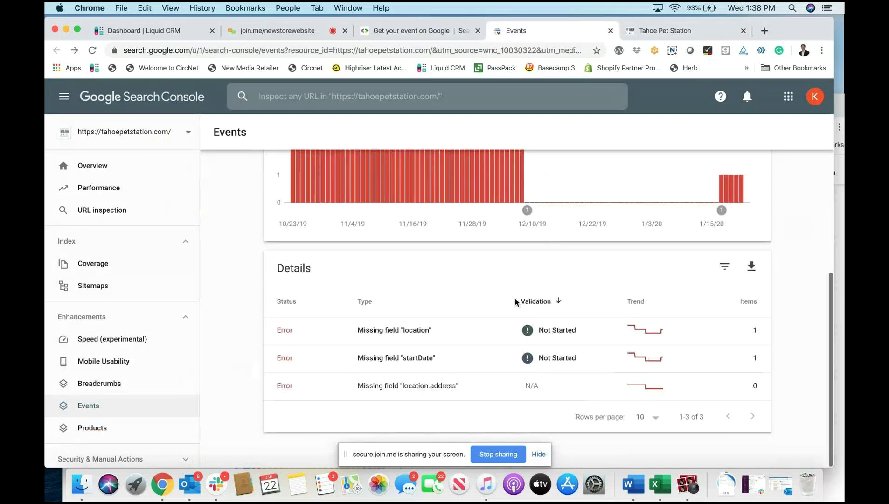
# Open the Missing field "location" issue and examine its fix validation option and the affected example URL
pyautogui.click(533, 332)
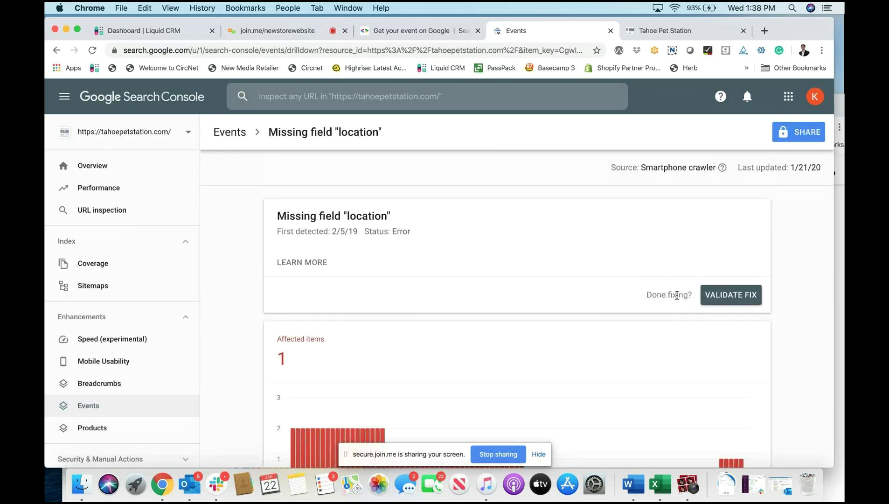
pyautogui.scroll(-5, 724, 297)
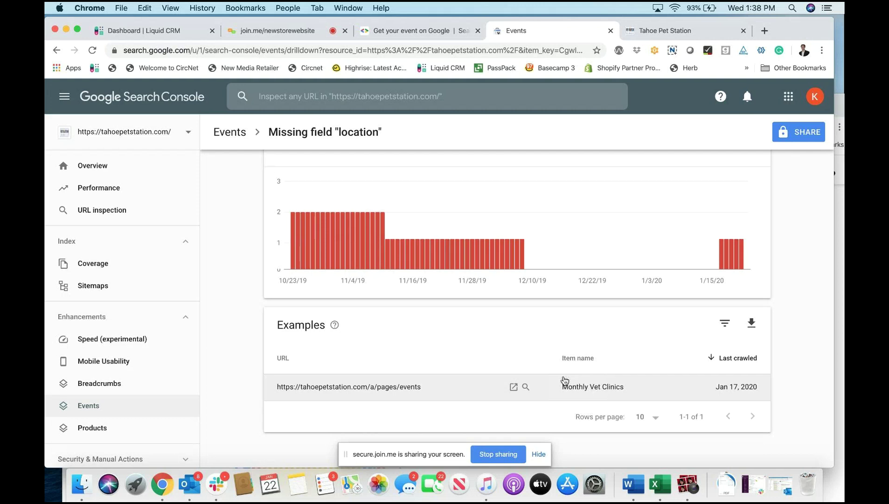
pyautogui.scroll(5, 565, 379)
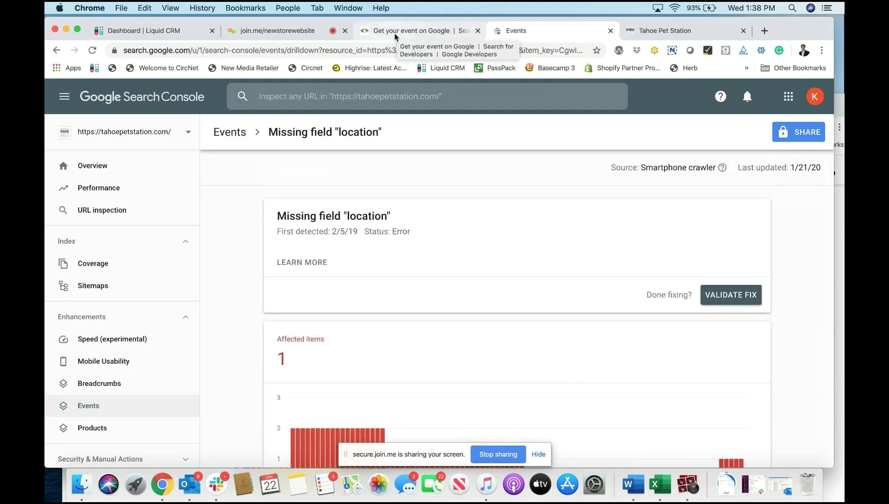
pyautogui.scroll(-5, 368, 333)
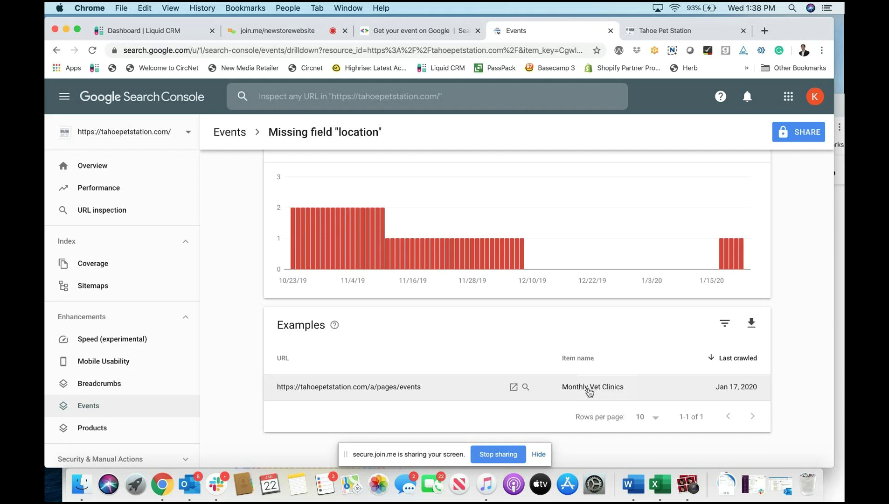
pyautogui.scroll(5, 458, 343)
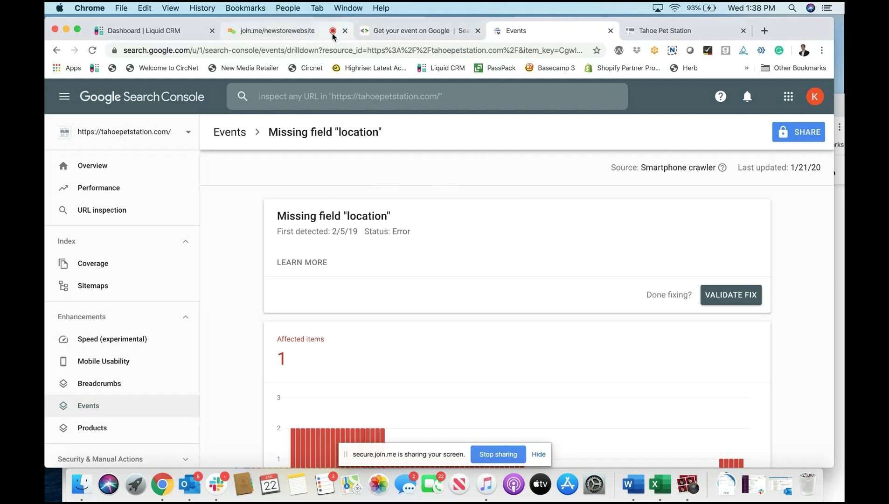
pyautogui.click(316, 31)
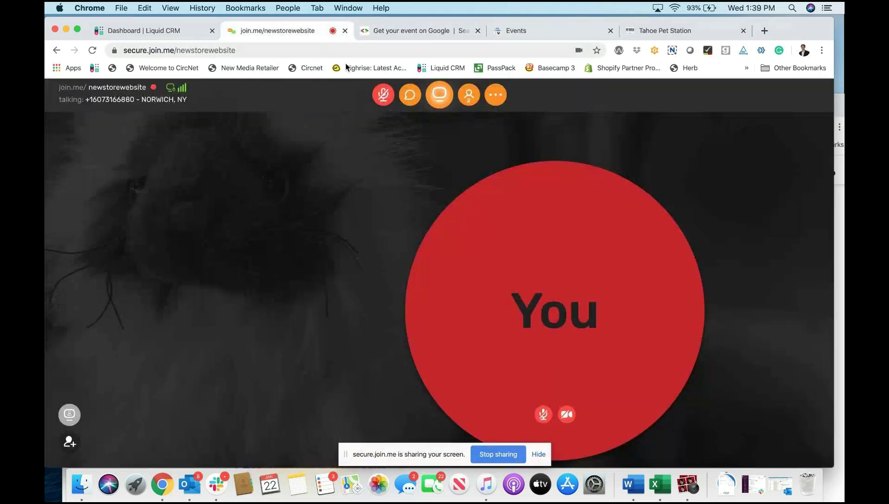
pyautogui.click(497, 96)
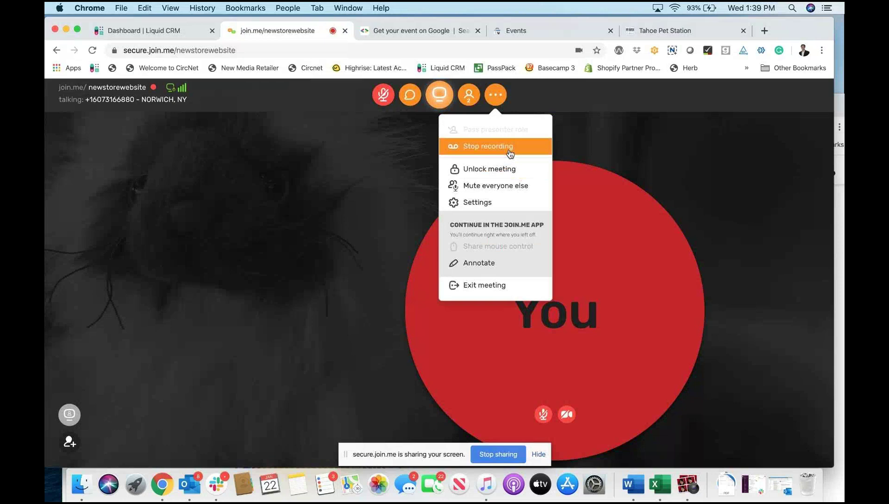